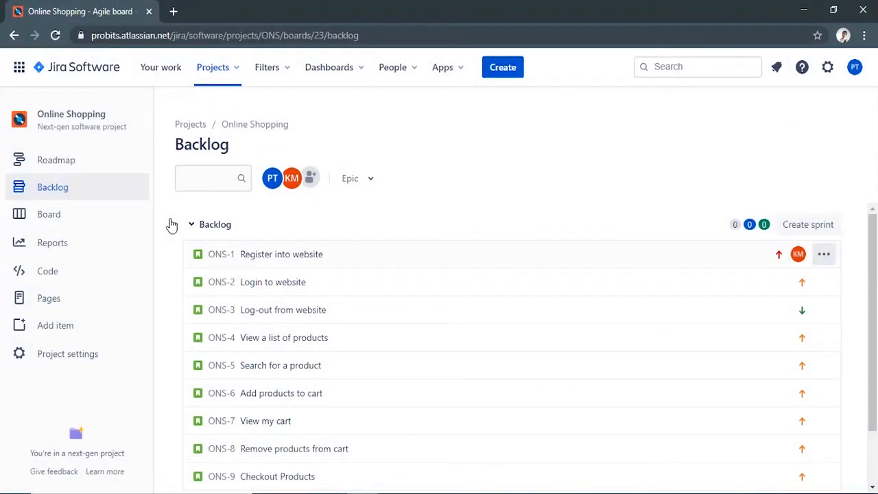
# Step: Open the roadmap of the Online Shopping project
pyautogui.click(58, 167)
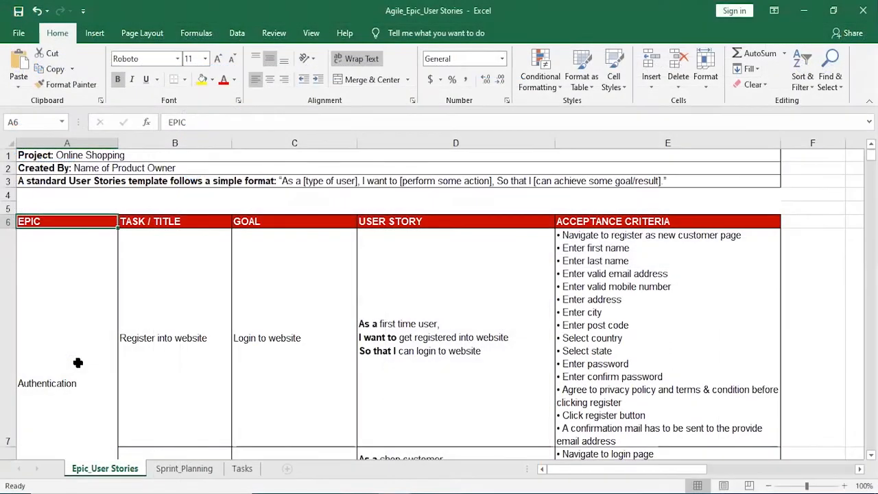
# Step: Switch to Excel and review the entries in the EPIC column of the Epic_User Stories sheet
pyautogui.click(78, 362)
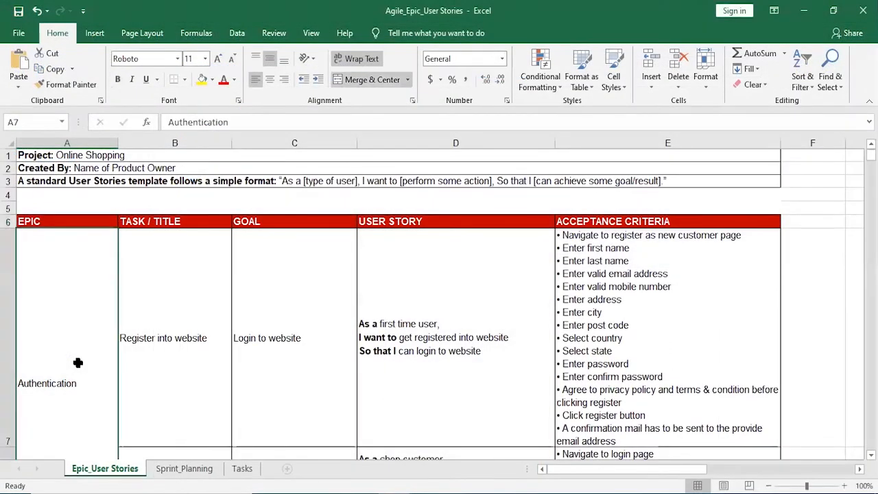
pyautogui.scroll(-3, 77, 363)
pyautogui.click(77, 363)
pyautogui.scroll(-2, 77, 363)
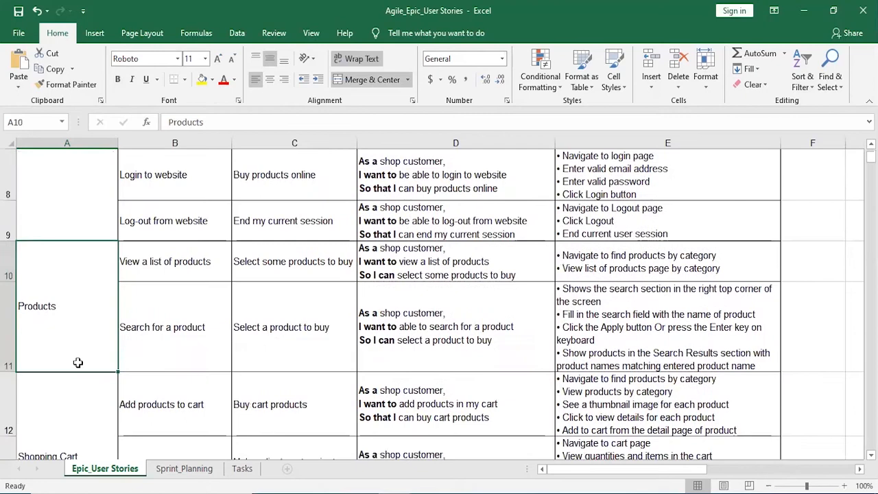
pyautogui.click(78, 363)
pyautogui.scroll(-2, 78, 363)
pyautogui.click(78, 363)
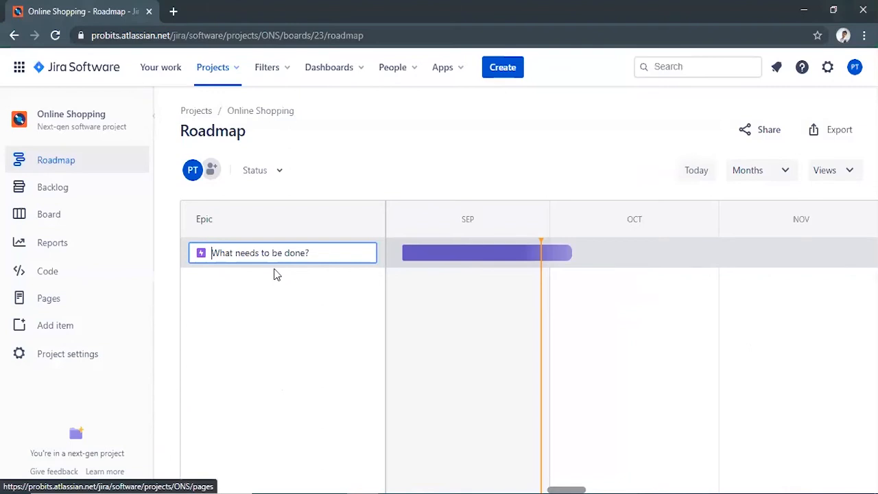
# Step: In Jira, create an Authentication epic with the description "Authentication epic to register and login new user to website and logout current user session"
pyautogui.write('Authentication')
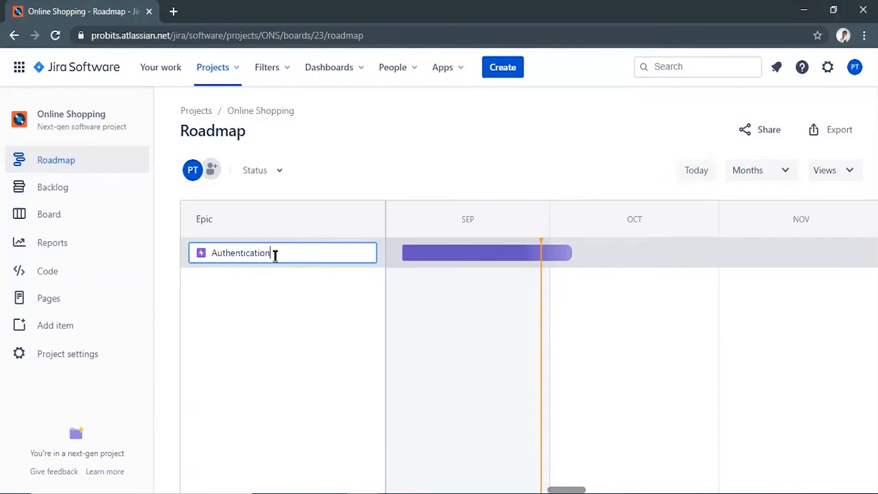
pyautogui.press('Return')
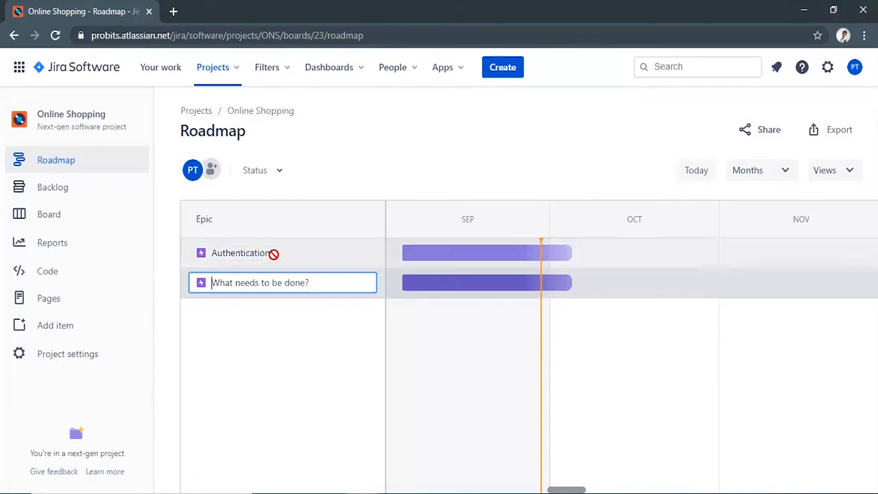
pyautogui.click(295, 259)
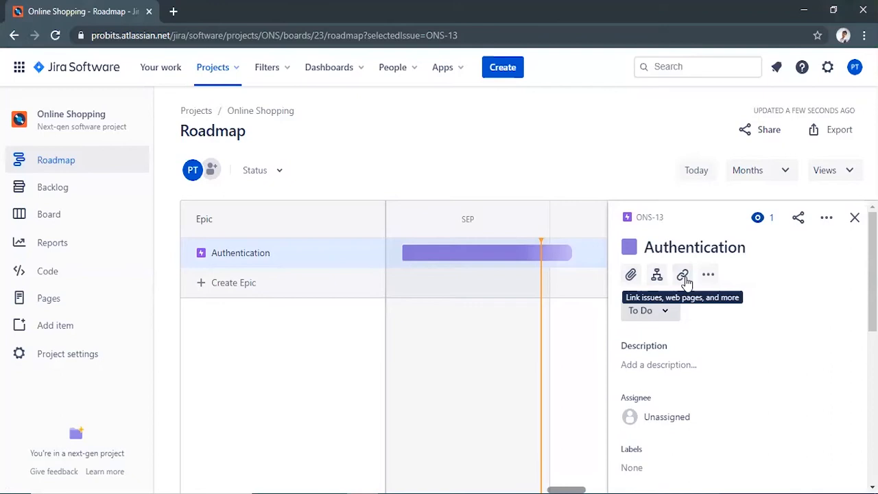
pyautogui.click(669, 312)
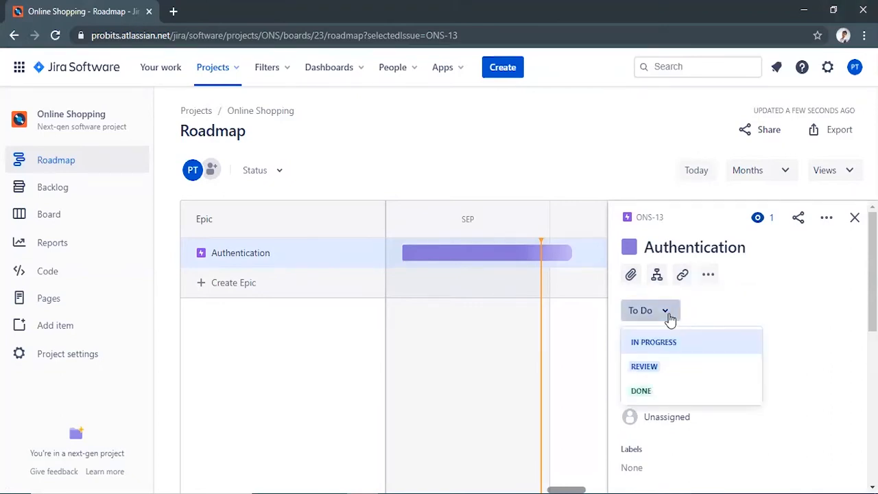
pyautogui.click(680, 359)
pyautogui.click(680, 359)
pyautogui.hotkey('ctrl', 'v')
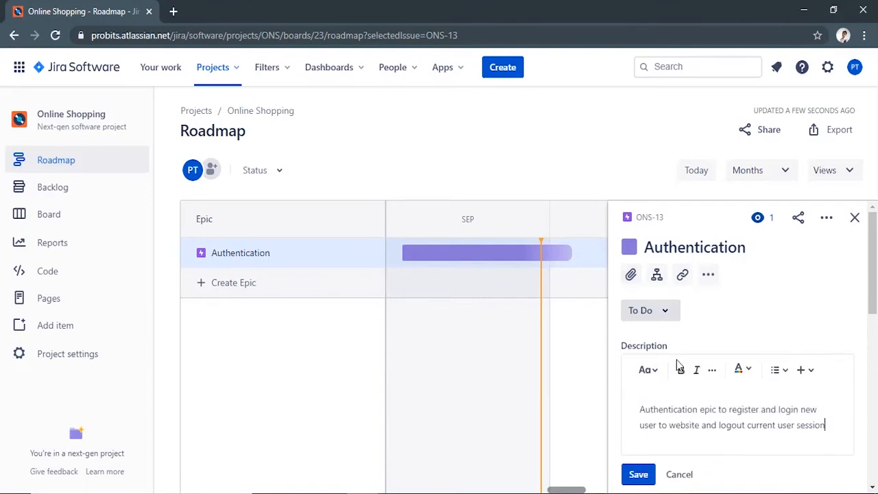
pyautogui.click(638, 474)
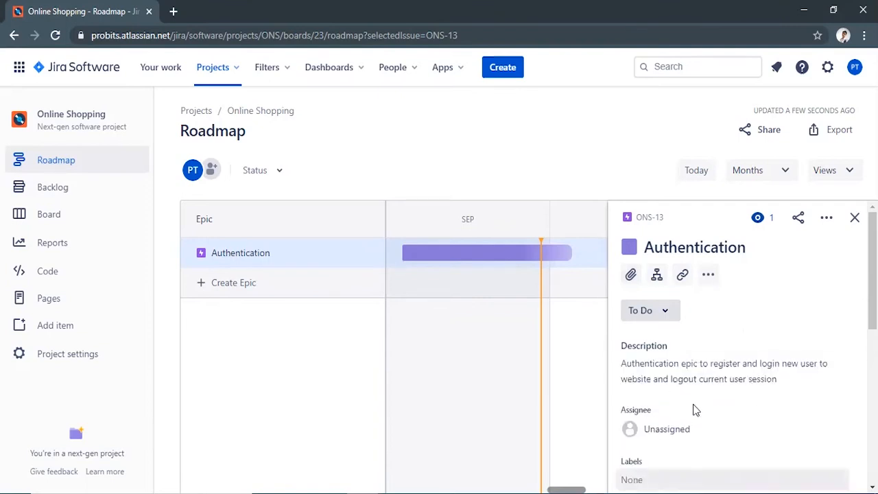
# Step: Assign the Authentication epic to the team member with initials KM and leave its labels empty
pyautogui.scroll(-2, 693, 410)
pyautogui.click(684, 362)
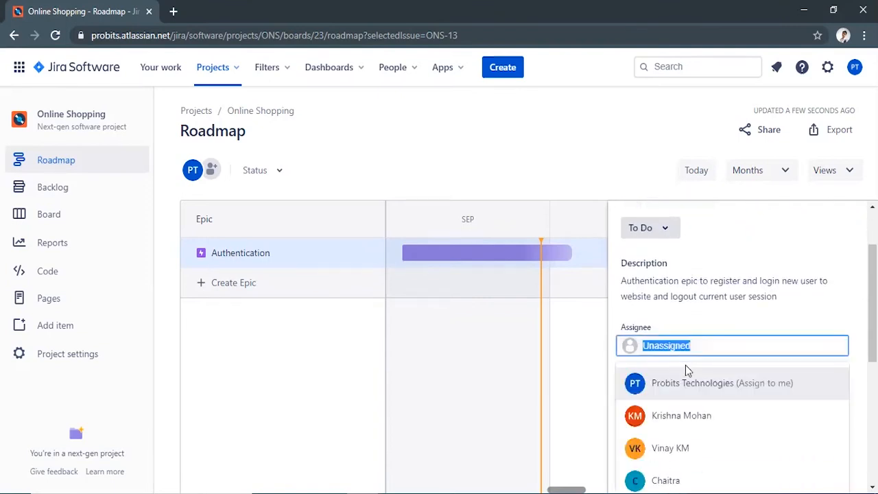
pyautogui.click(683, 416)
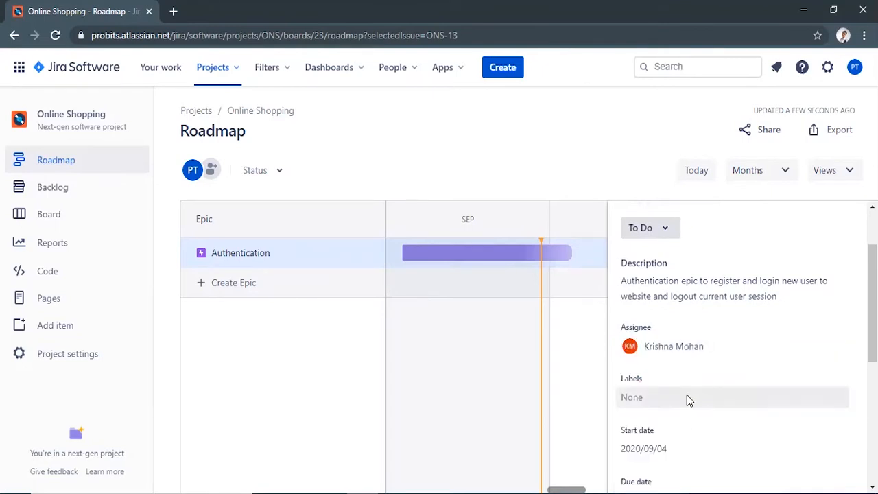
pyautogui.click(688, 396)
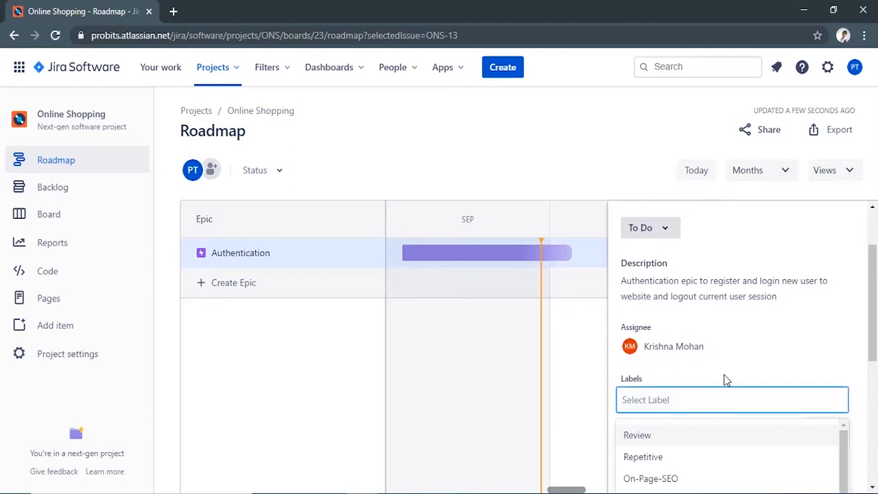
pyautogui.click(727, 380)
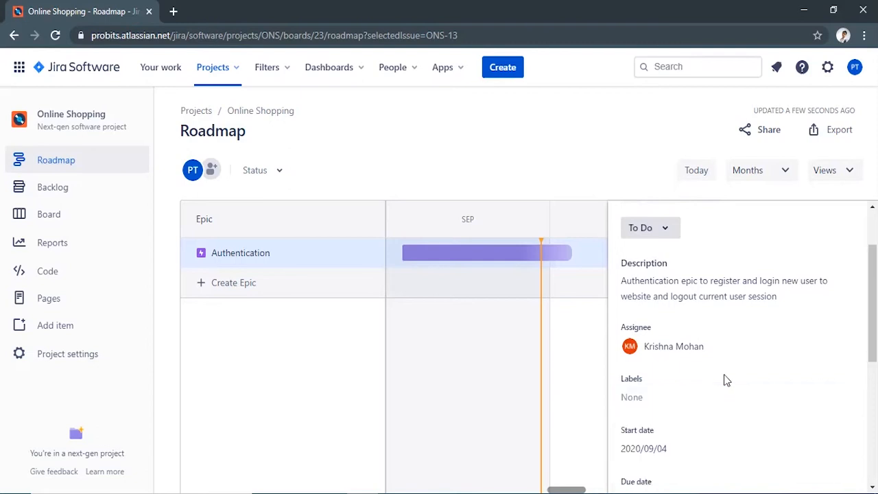
# Step: Set the Authentication epic's start date to 2020/09/29 and its due date to 2020/10/13
pyautogui.scroll(-2, 717, 372)
pyautogui.click(675, 381)
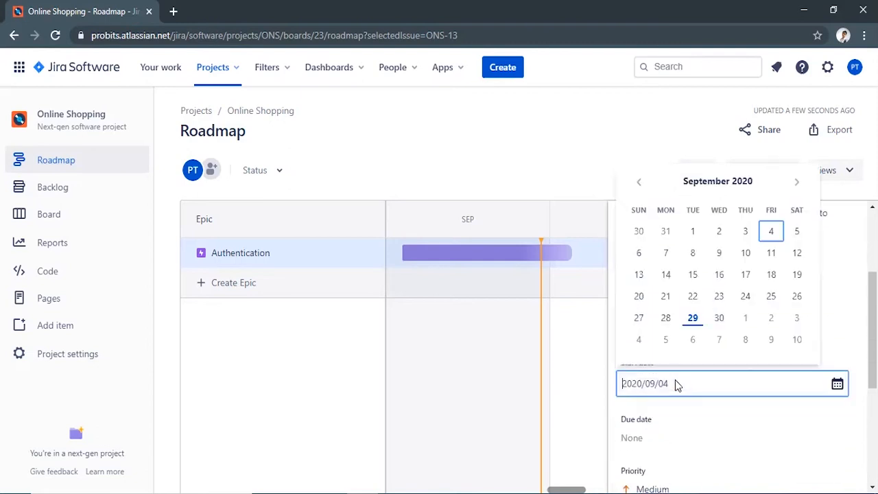
pyautogui.click(693, 322)
pyautogui.click(661, 439)
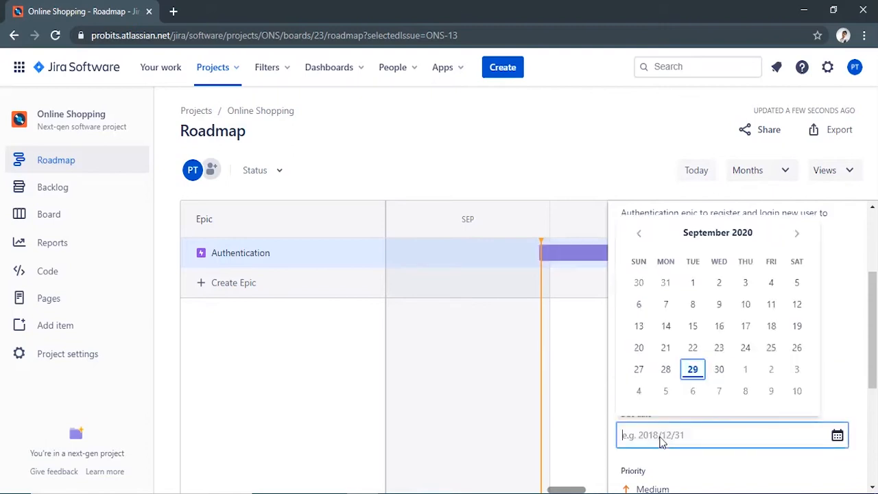
pyautogui.click(797, 237)
pyautogui.click(694, 326)
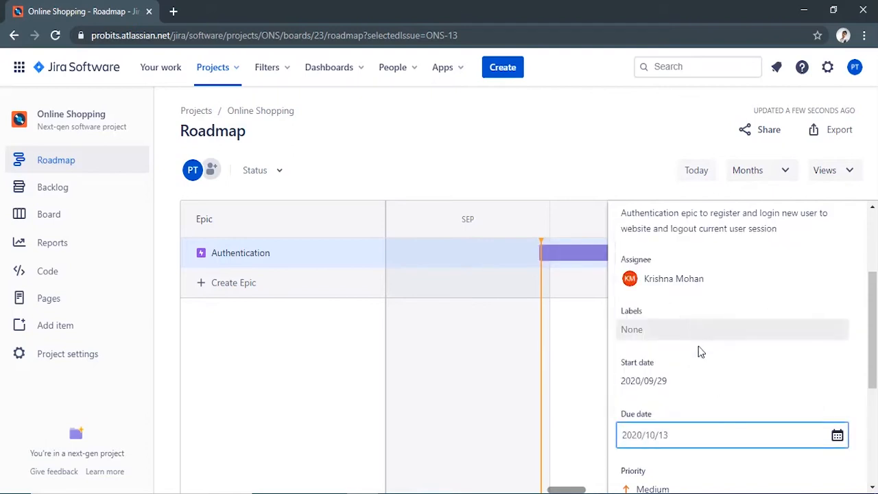
# Step: Set the Authentication epic's priority to Highest and close its details
pyautogui.scroll(-2, 713, 384)
pyautogui.click(662, 361)
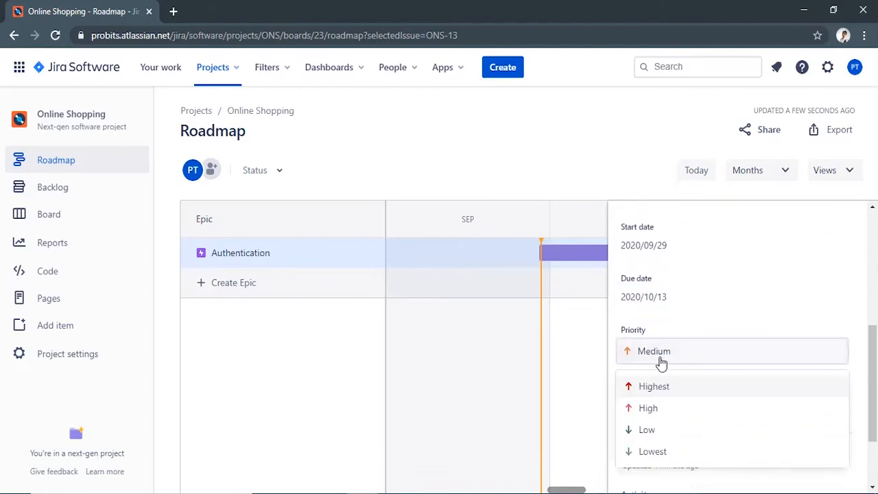
pyautogui.click(665, 387)
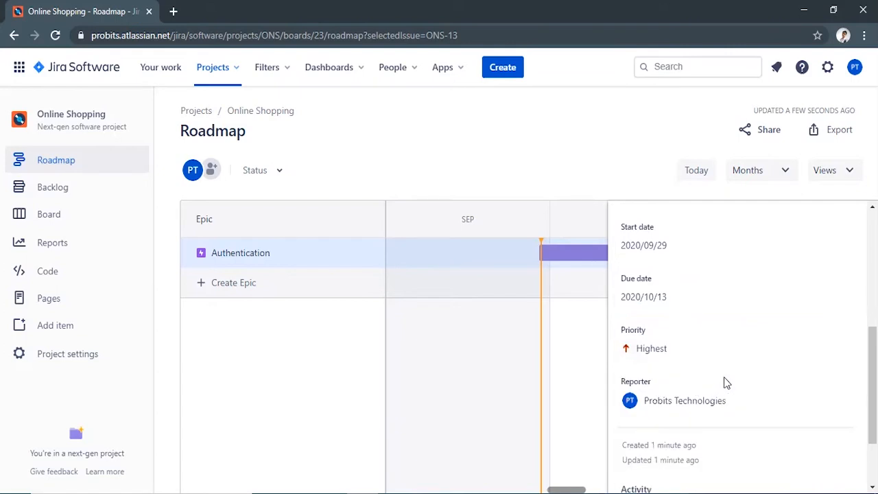
pyautogui.scroll(5, 727, 382)
pyautogui.click(855, 217)
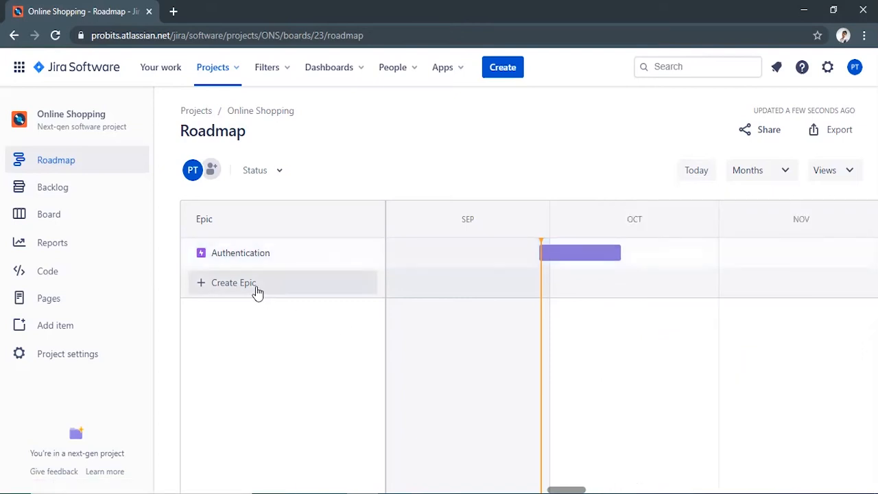
# Step: Add the Products, Shopping Cart and Checkout epics to the roadmap
pyautogui.click(234, 283)
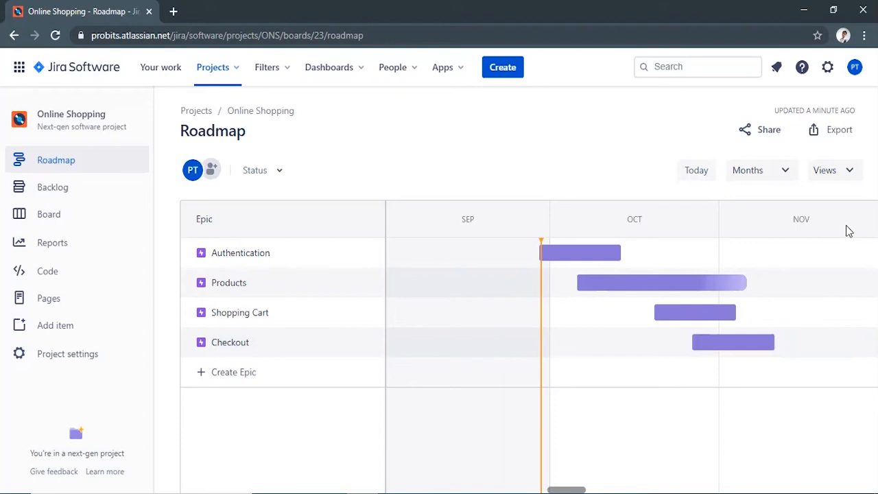
# Step: On the timeline, shorten Products to end around the start of Shopping Cart, and reschedule Checkout to run from 2020/10/29 to 2020/11/12
pyautogui.moveTo(682, 287)
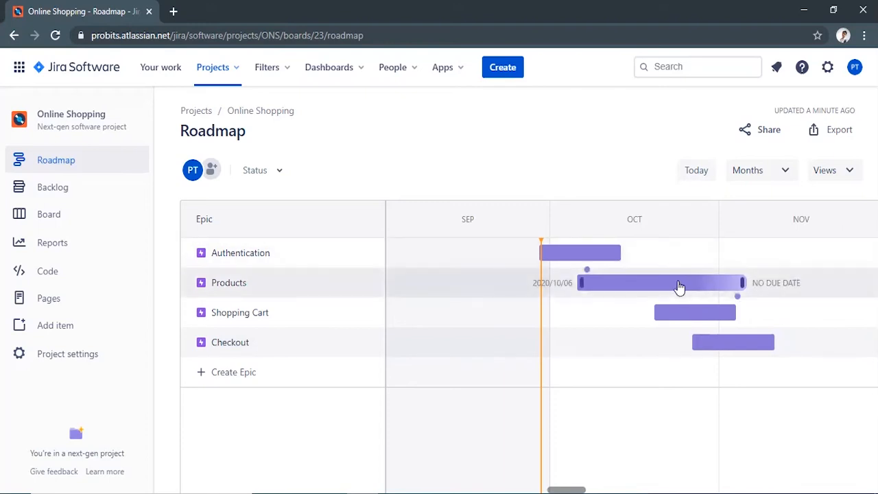
pyautogui.moveTo(741, 281); pyautogui.dragTo(655, 284)
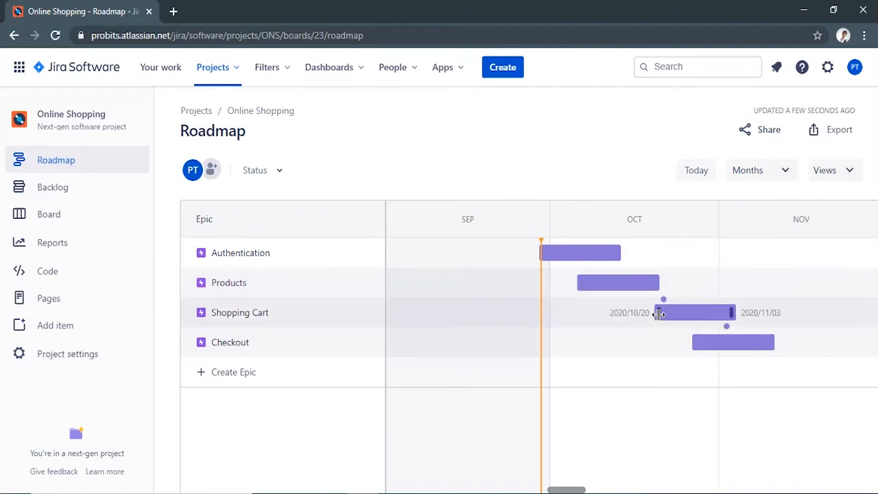
pyautogui.moveTo(695, 342); pyautogui.dragTo(708, 341)
pyautogui.moveTo(769, 341); pyautogui.dragTo(782, 341)
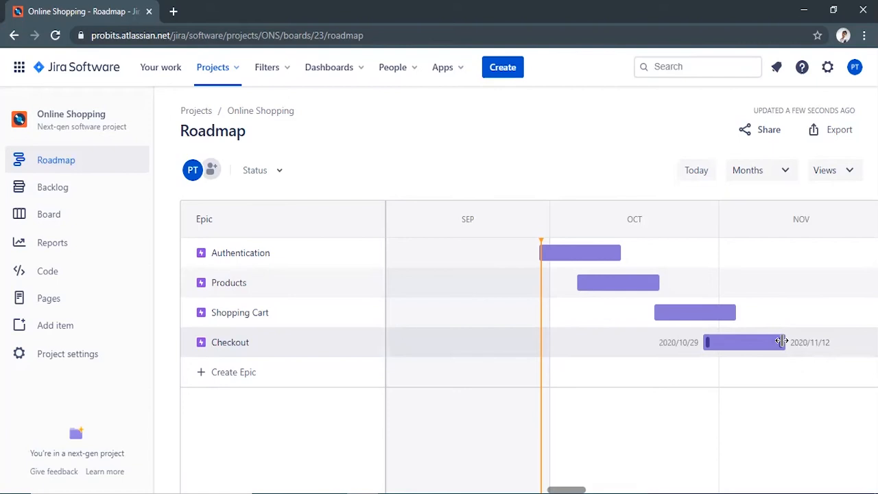
# Step: Change the Authentication epic's colour to light blue and close its details
pyautogui.click(293, 255)
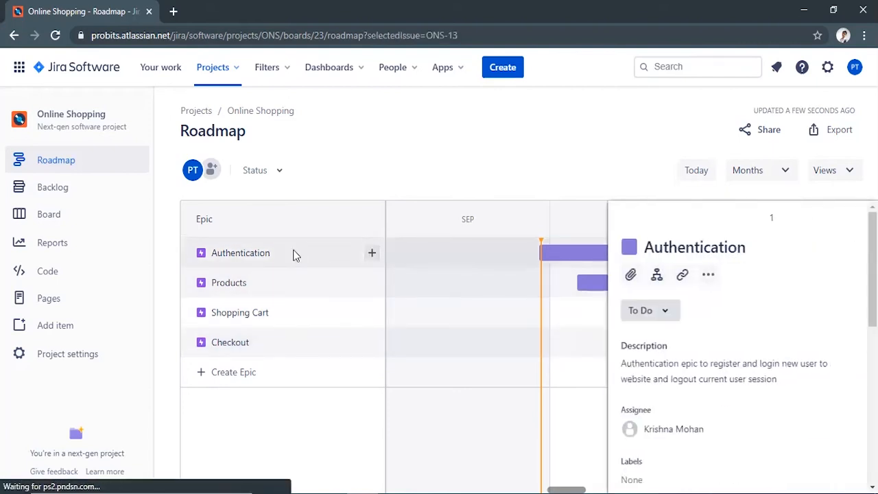
pyautogui.click(629, 247)
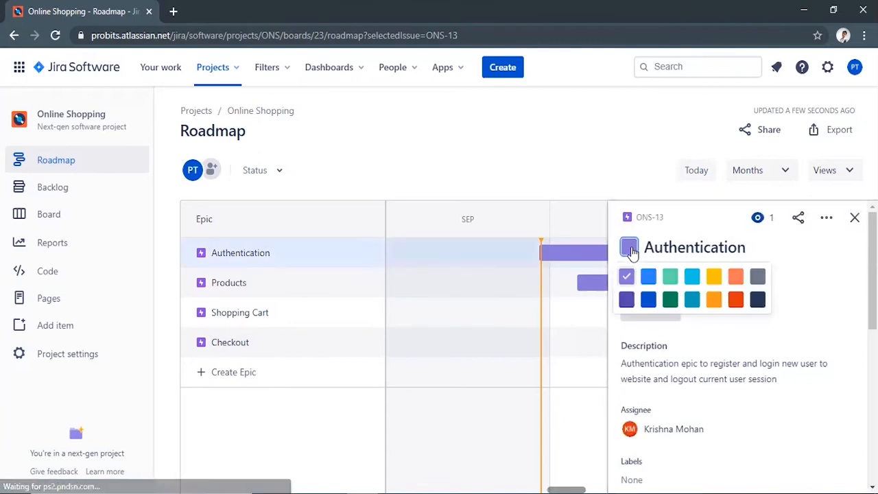
pyautogui.click(649, 278)
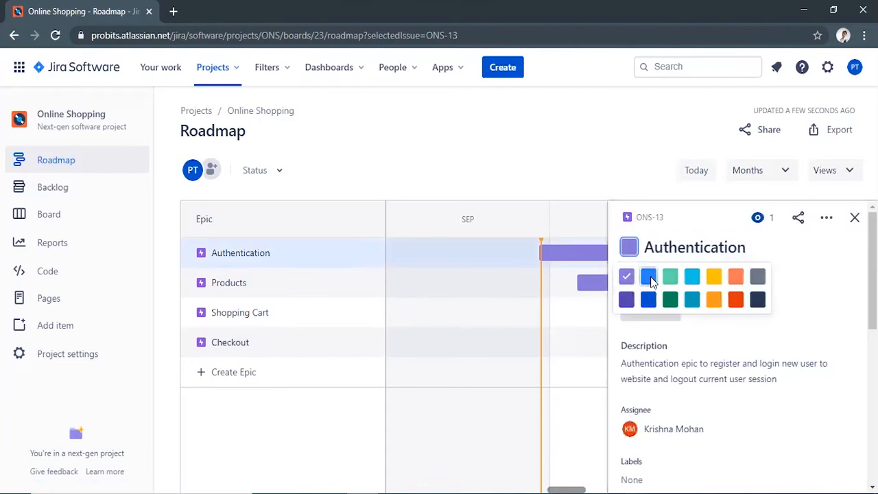
pyautogui.click(855, 217)
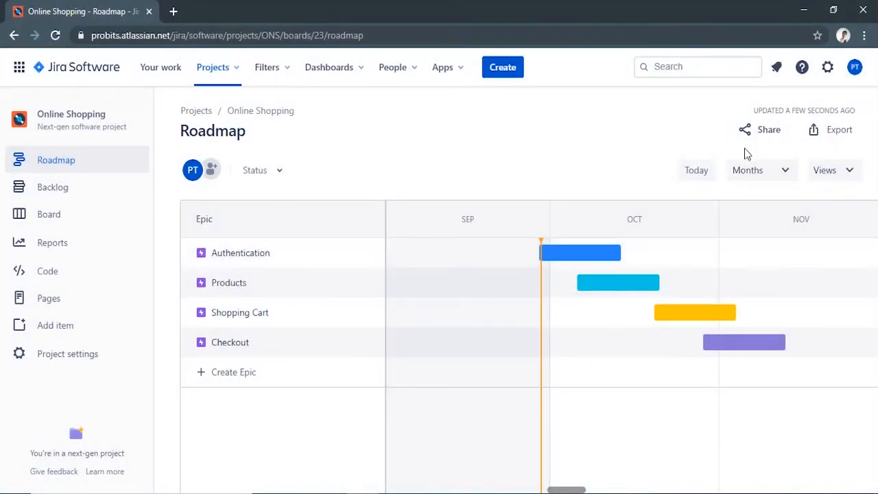
# Step: Share the roadmap with two team members, including the message "Epic Details for Online Shopping"
pyautogui.click(750, 139)
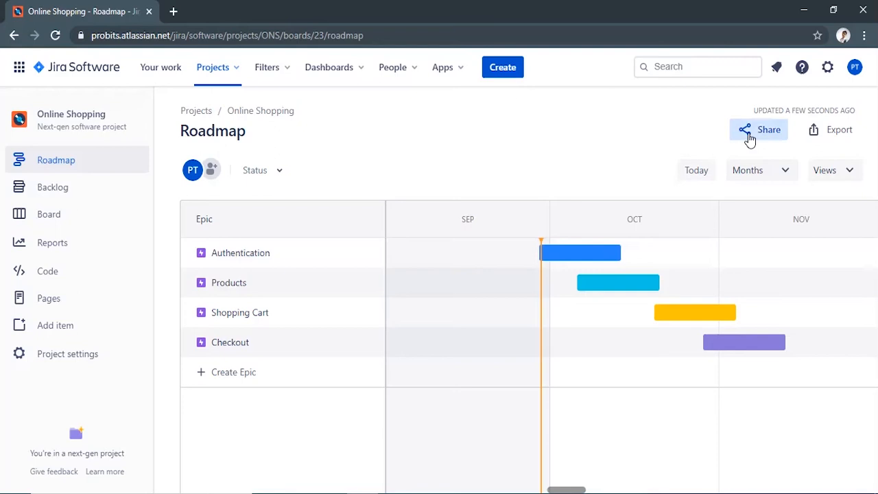
pyautogui.click(750, 140)
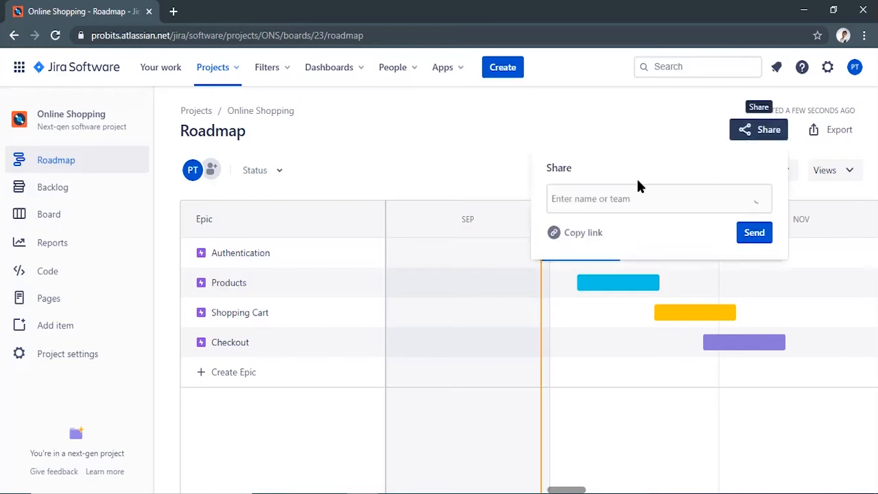
pyautogui.click(602, 201)
pyautogui.write('kri')
pyautogui.click(645, 237)
pyautogui.write('nav')
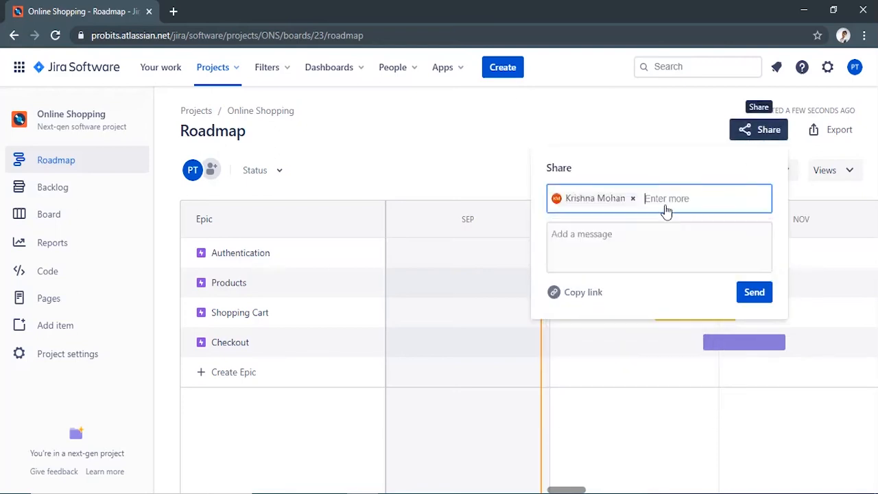
pyautogui.click(636, 239)
pyautogui.click(621, 255)
pyautogui.write('Epic Details for Online Shopping')
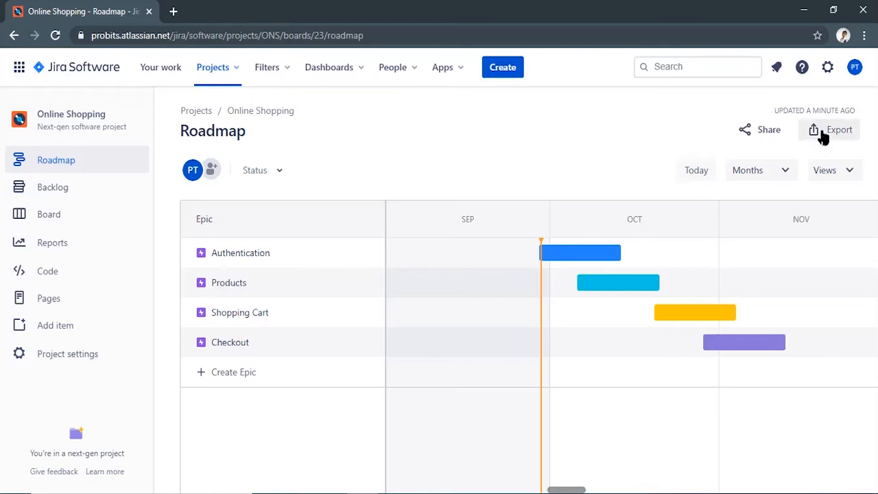
# Step: Export the roadmap as a PNG image with the Months timeline view, save it in Downloads, and close the export dialog
pyautogui.click(823, 136)
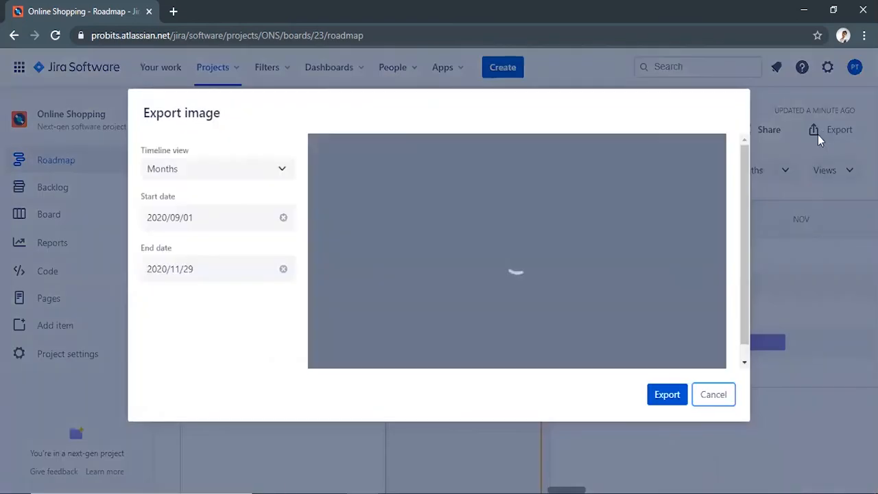
pyautogui.click(266, 177)
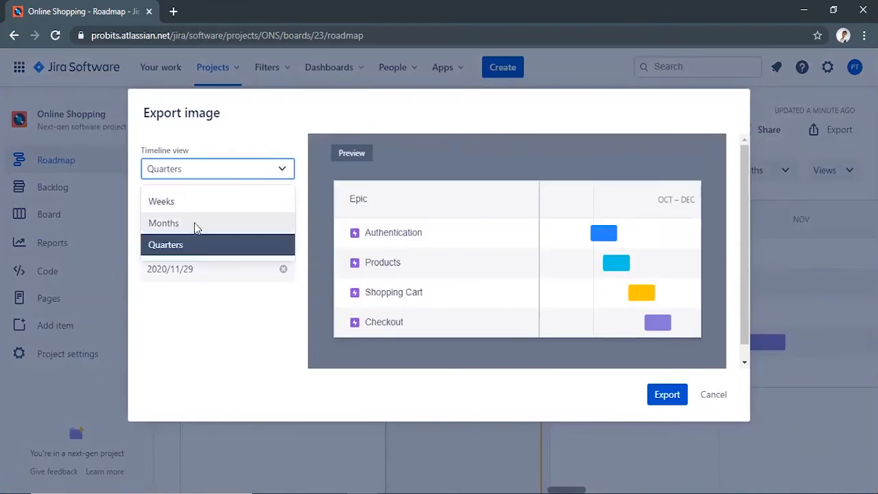
pyautogui.click(195, 223)
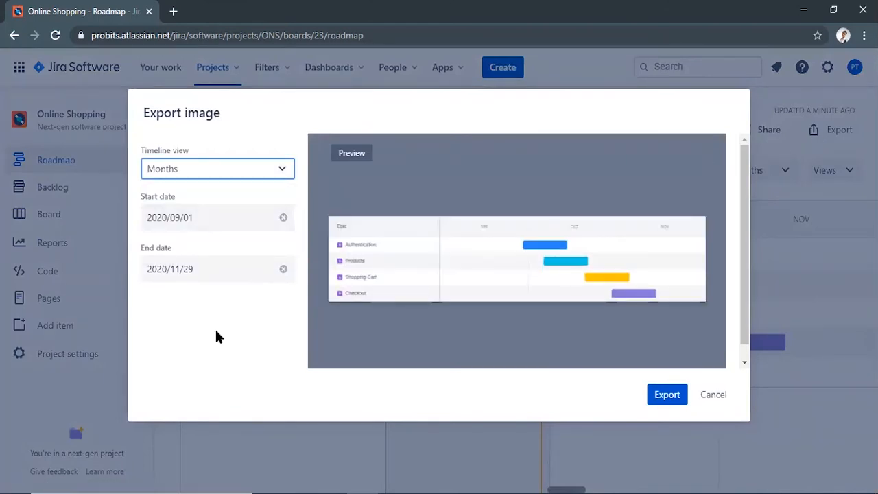
pyautogui.click(667, 395)
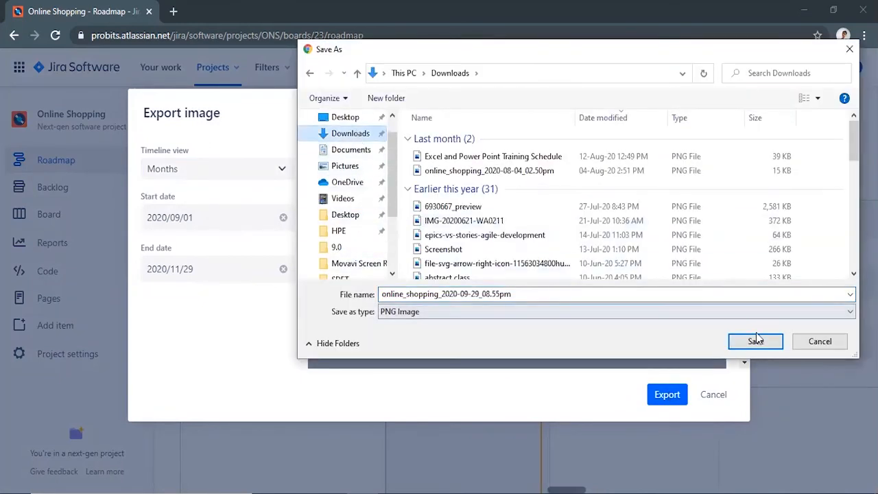
pyautogui.click(756, 341)
pyautogui.click(715, 395)
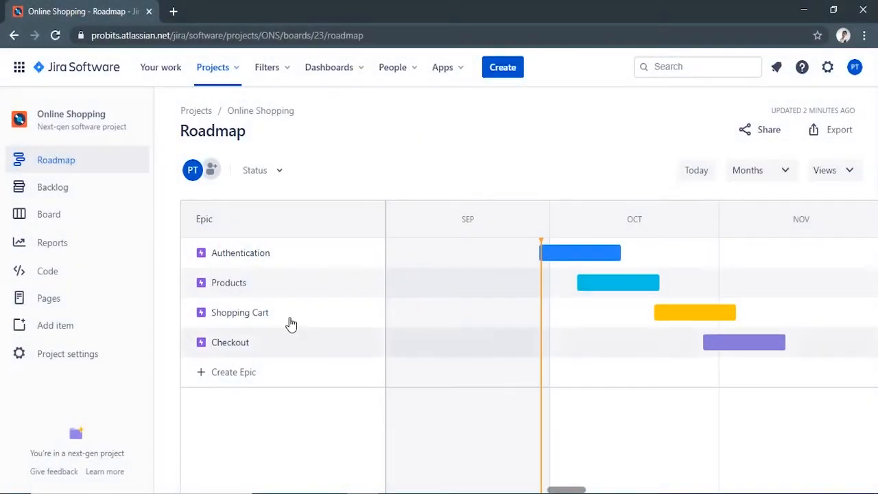
# Step: In the backlog, assign the Authentication epic as the parent of the "Register into website" story
pyautogui.click(63, 193)
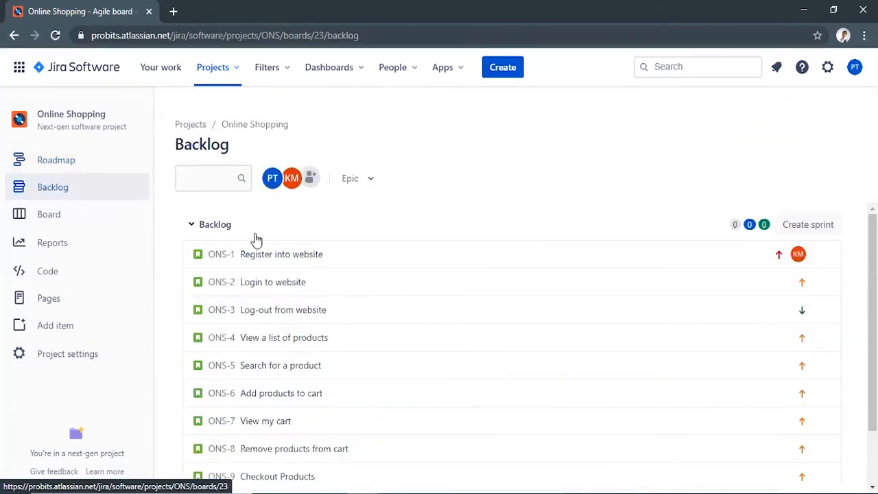
pyautogui.click(343, 256)
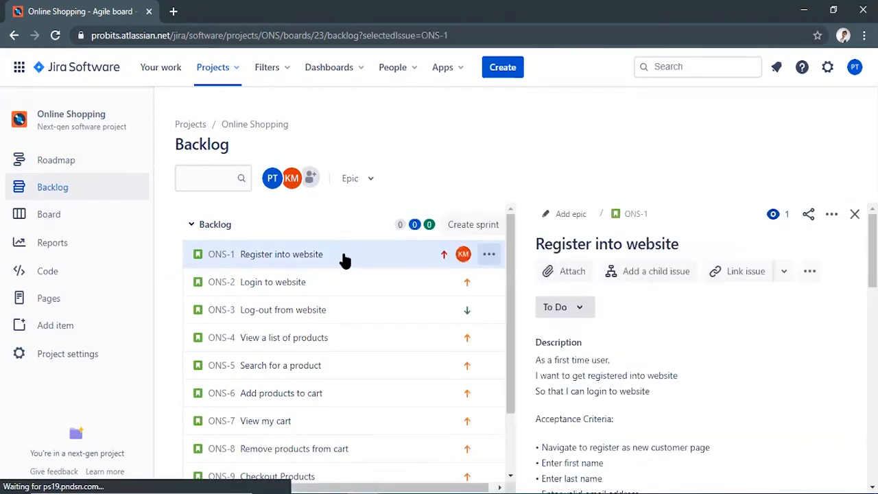
pyautogui.click(831, 215)
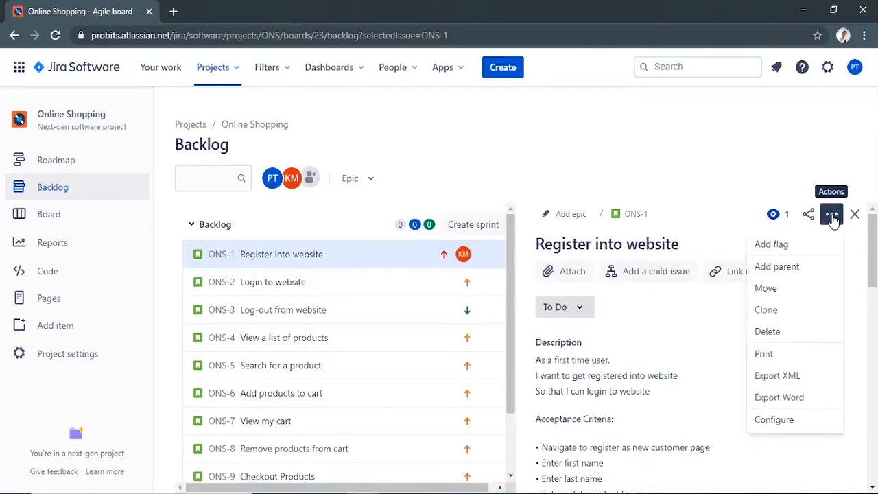
pyautogui.click(795, 269)
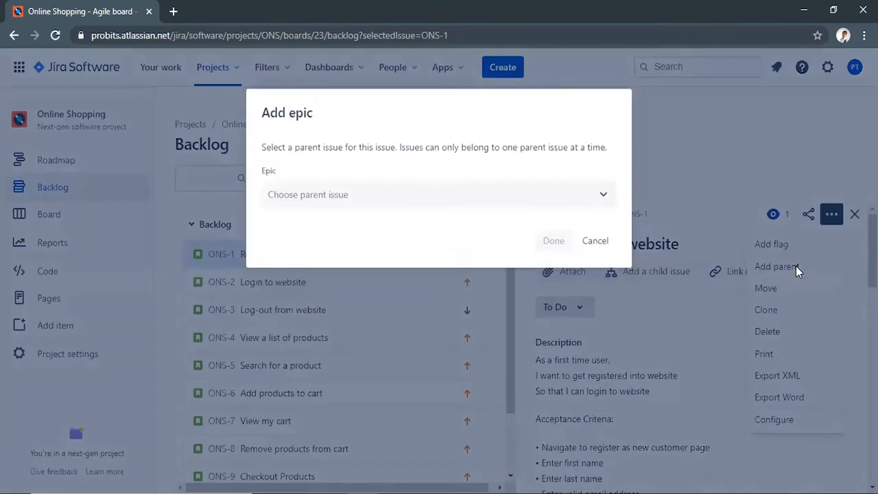
pyautogui.click(368, 198)
pyautogui.write('authe')
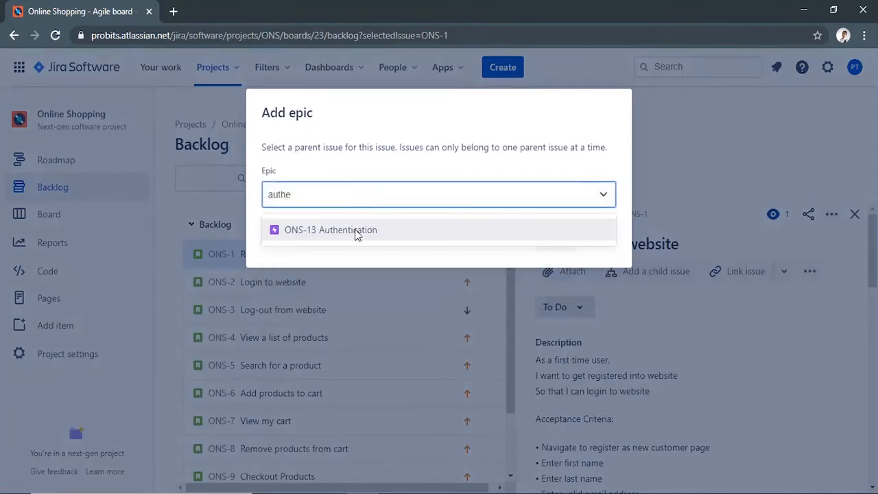
pyautogui.click(357, 230)
pyautogui.click(553, 240)
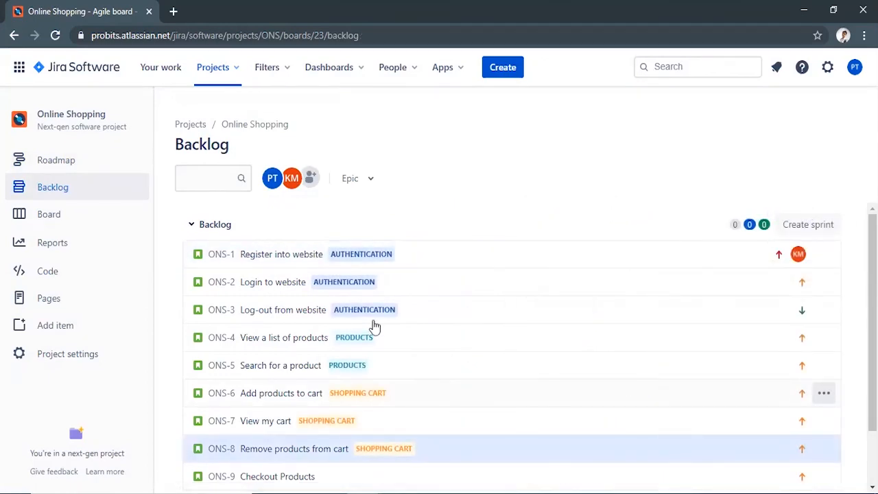
# Step: On the roadmap, add the existing story ONS-9 Checkout Products as a child issue of the Checkout epic
pyautogui.click(74, 162)
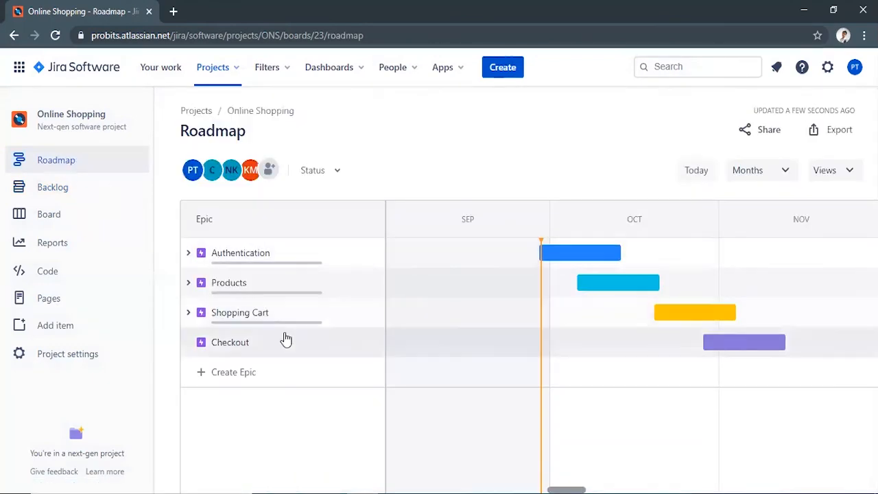
pyautogui.click(262, 344)
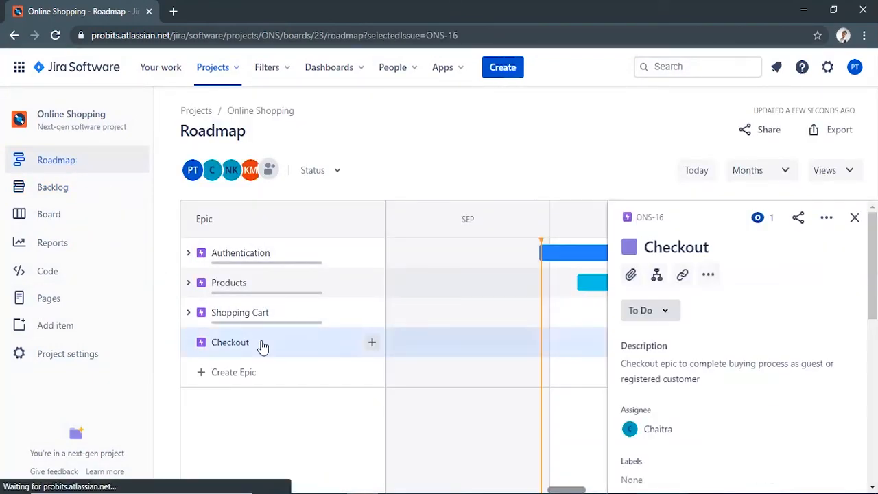
pyautogui.click(657, 280)
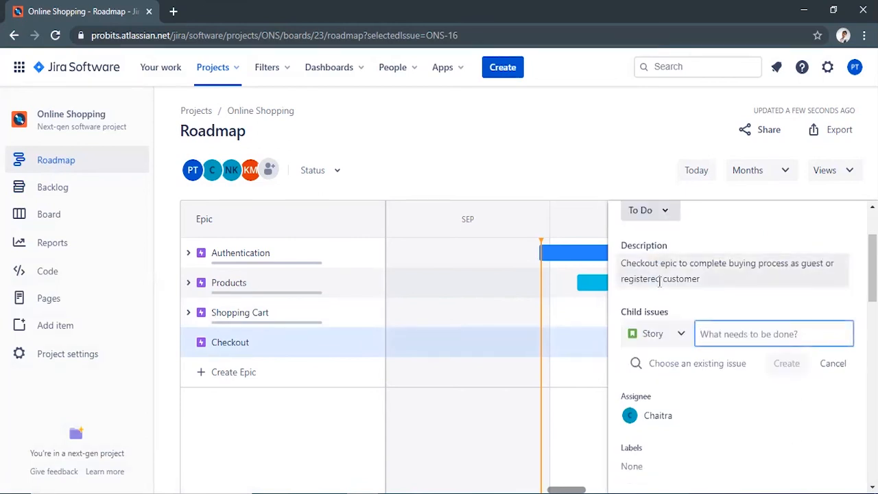
pyautogui.click(688, 363)
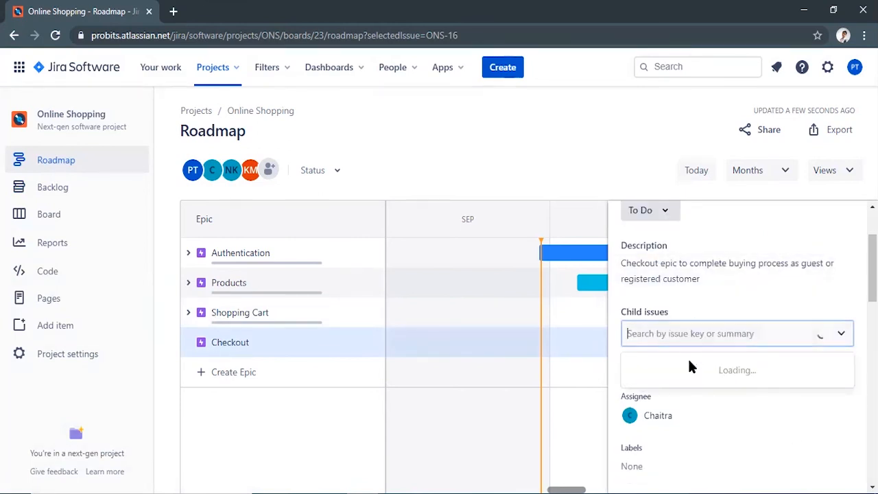
pyautogui.write('chec')
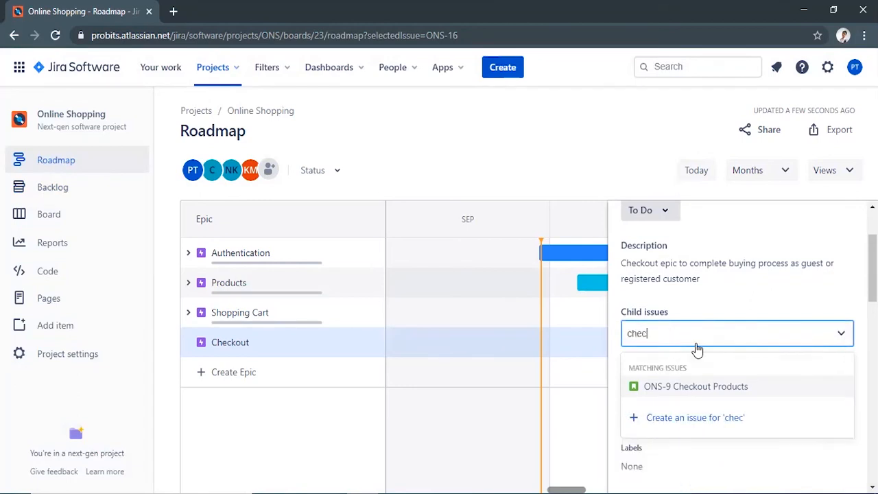
pyautogui.click(708, 387)
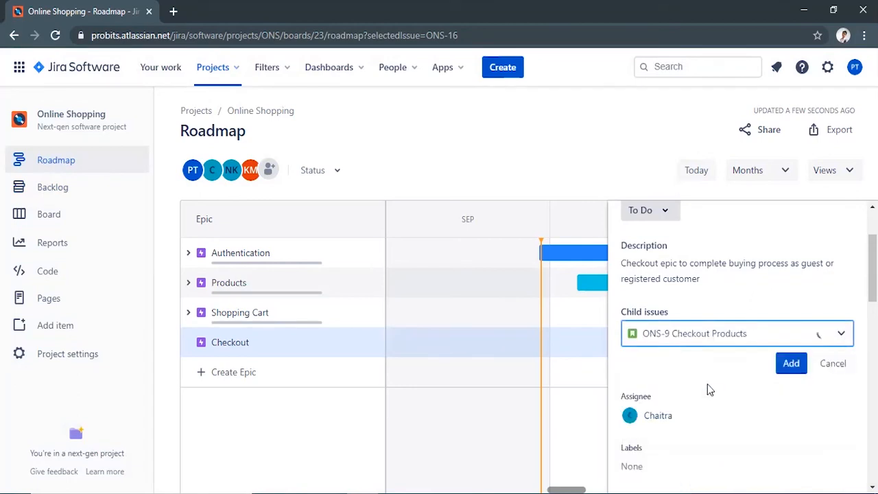
pyautogui.click(791, 364)
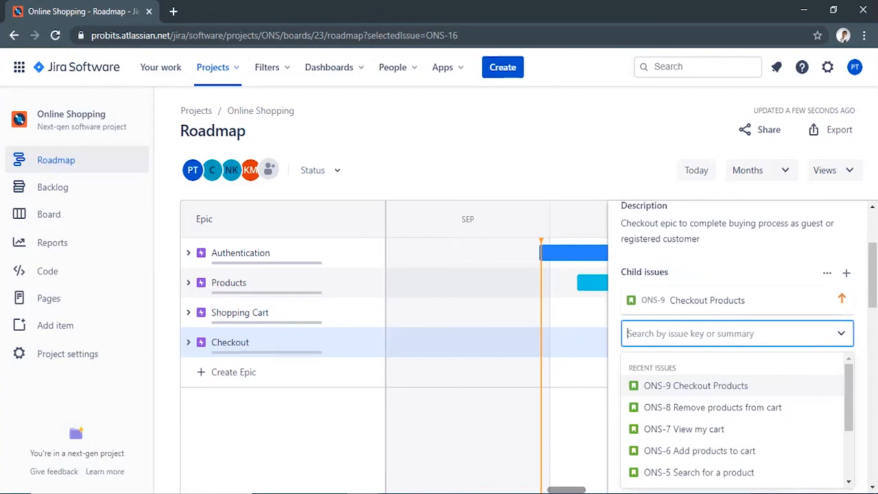
pyautogui.press('Escape')
pyautogui.press('Escape')
# Step: Create a new child story named "Guest checkout" under the Checkout epic
pyautogui.scroll(2, 777, 351)
pyautogui.click(659, 273)
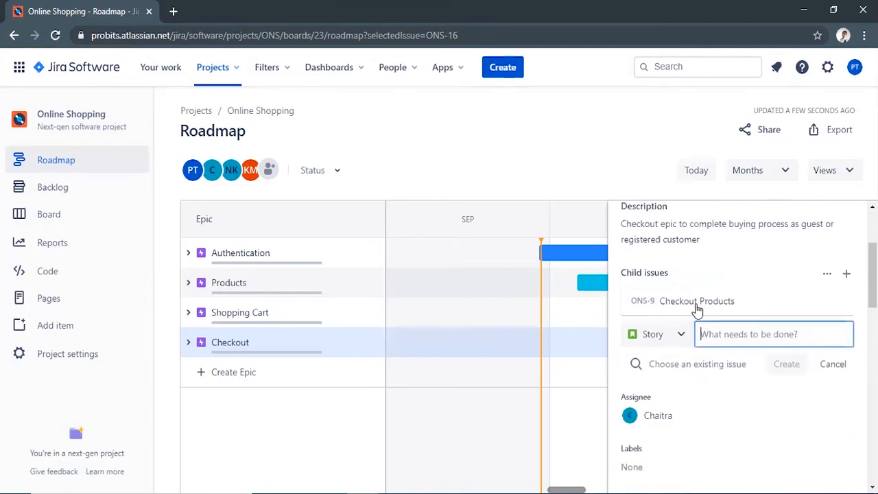
pyautogui.write('Guest checkout')
pyautogui.click(787, 370)
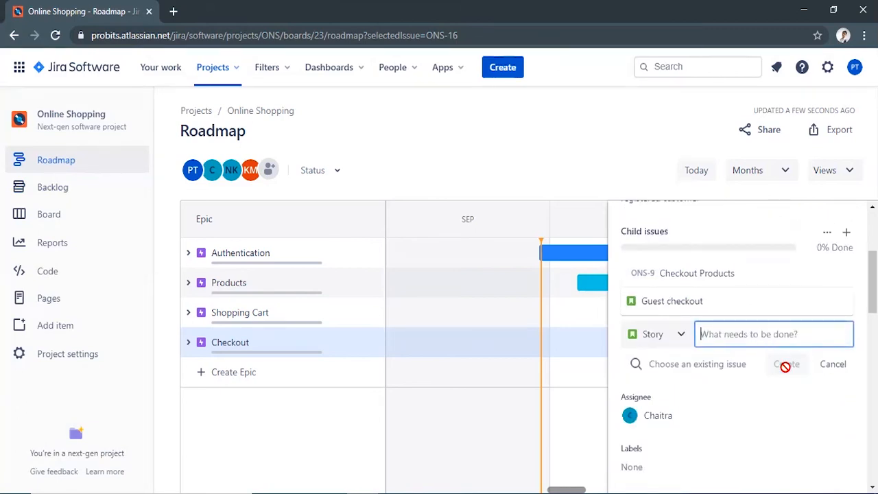
# Step: Paste the guest customer user story and acceptance criteria as the description of Guest checkout, save it, and close the issue details
pyautogui.click(706, 303)
pyautogui.click(669, 365)
pyautogui.hotkey('ctrl', 'v')
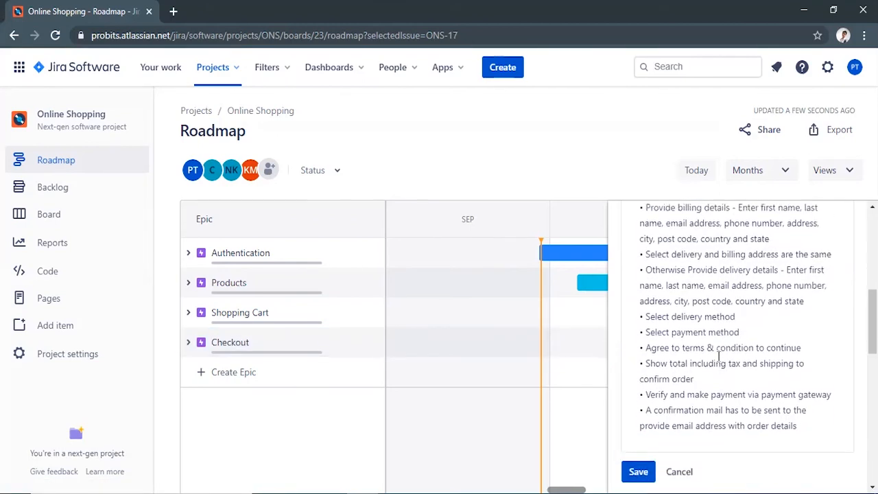
pyautogui.click(638, 472)
pyautogui.scroll(10, 826, 295)
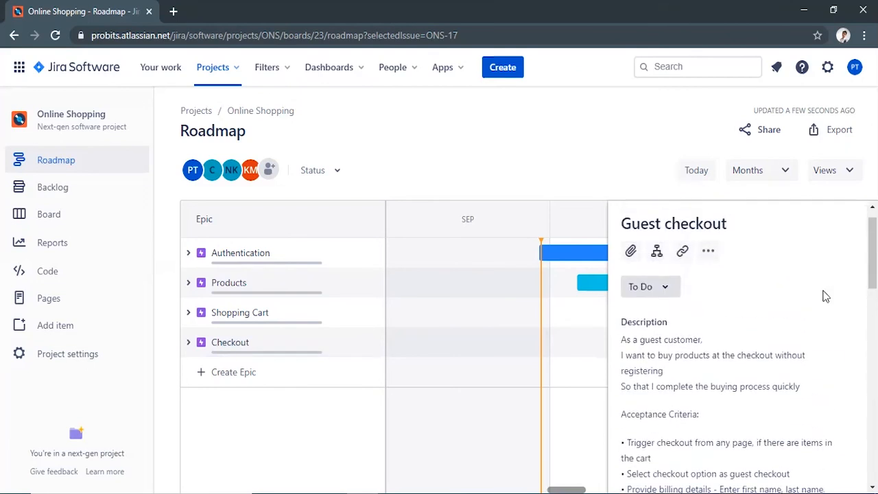
pyautogui.scroll(1, 826, 296)
pyautogui.click(855, 218)
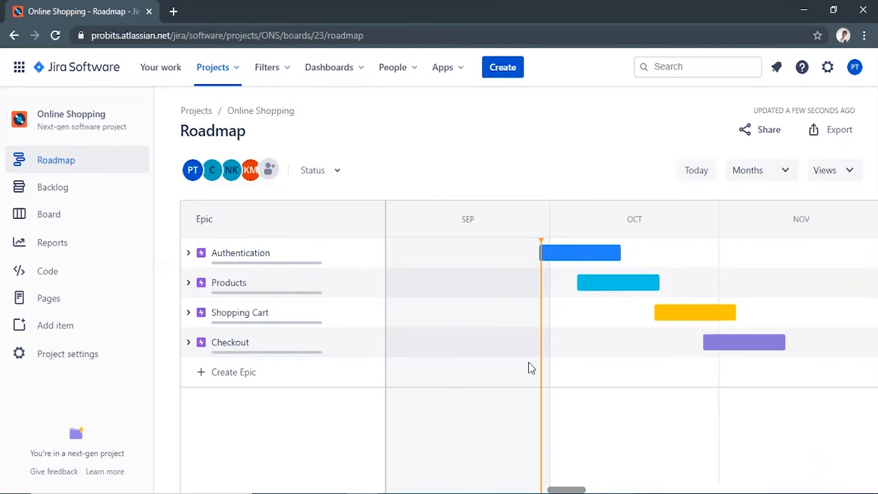
# Step: Expand the Authentication, Products, Shopping Cart and Checkout epics on the roadmap to review their child stories
pyautogui.click(188, 252)
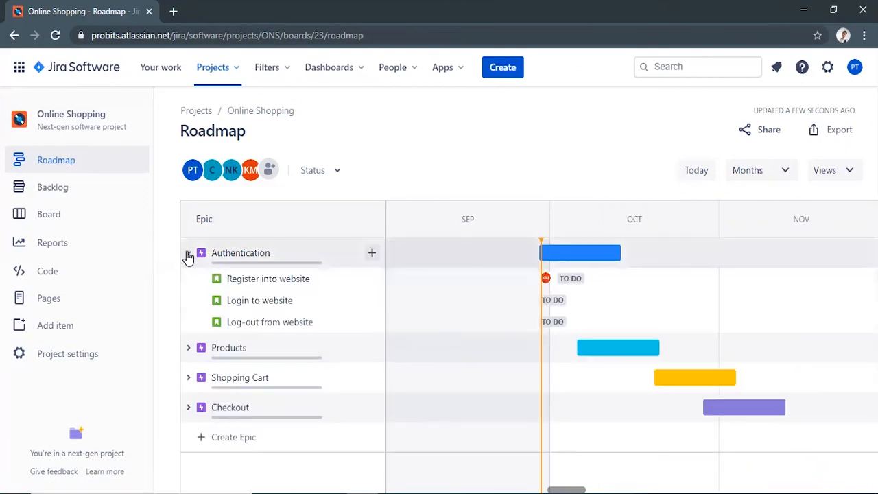
pyautogui.click(188, 349)
pyautogui.click(190, 419)
pyautogui.scroll(-1, 191, 411)
pyautogui.click(189, 446)
pyautogui.scroll(-1, 205, 445)
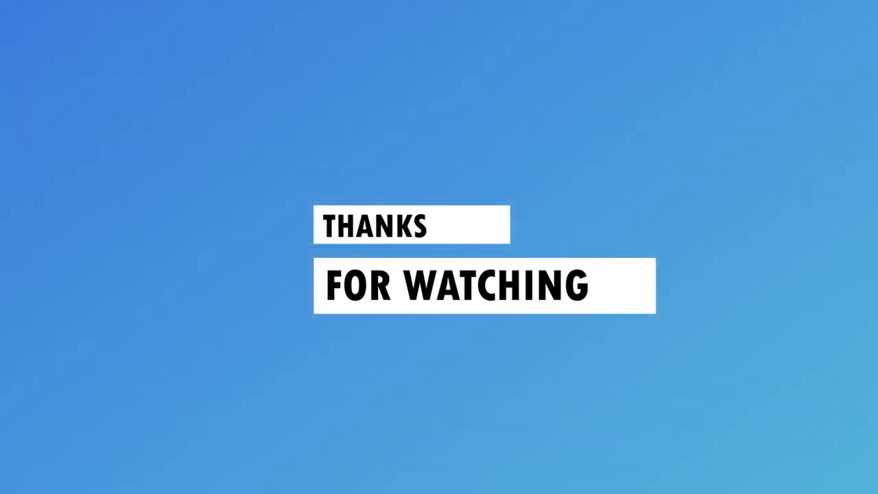